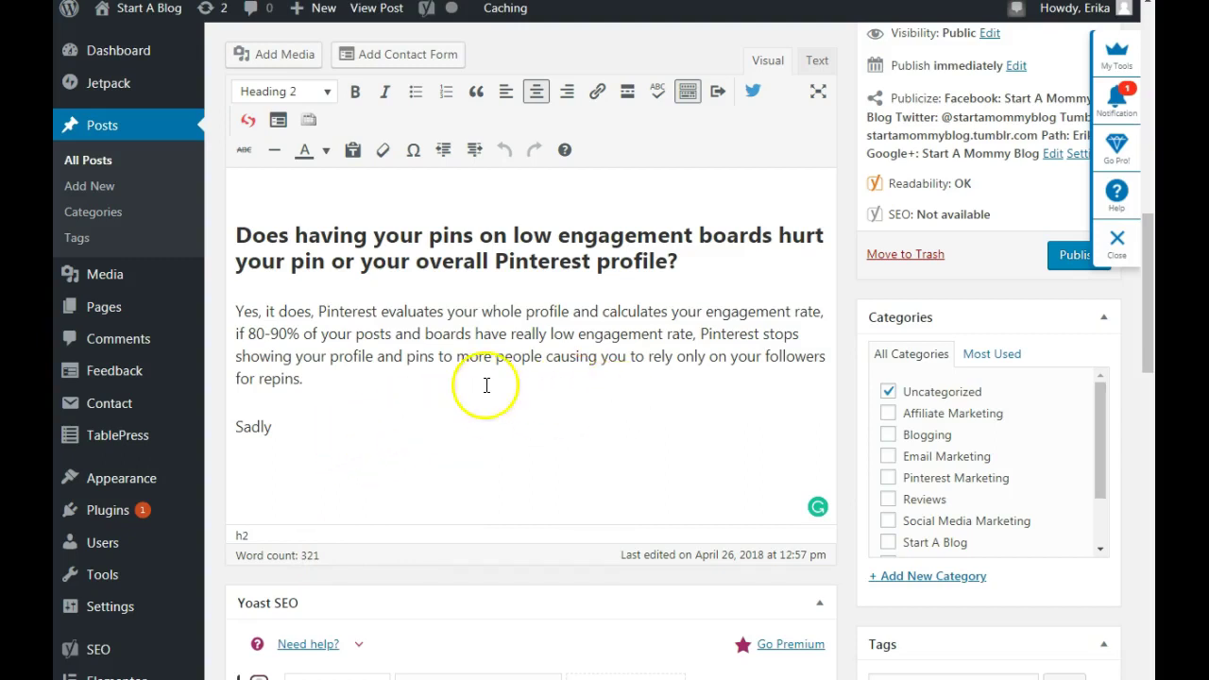
Add an empty line after the repins paragraph and select make-money-blogging-for-beginners-2.png in the media library
left_click(305, 382)
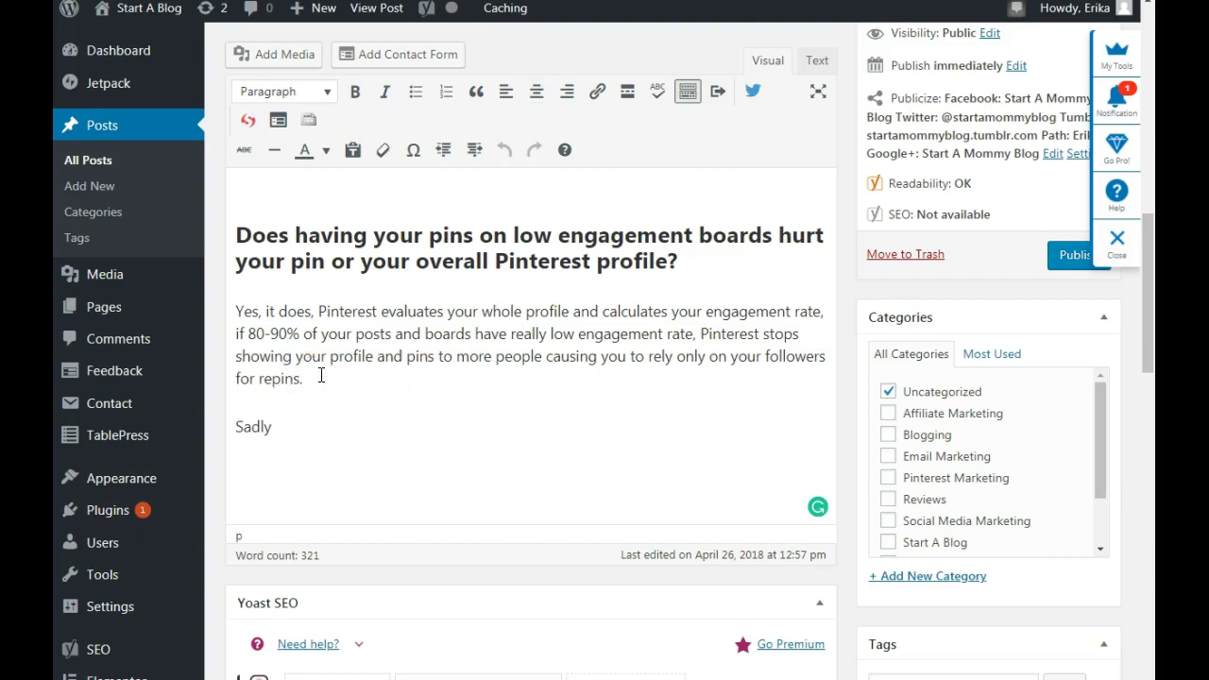
key("Return")
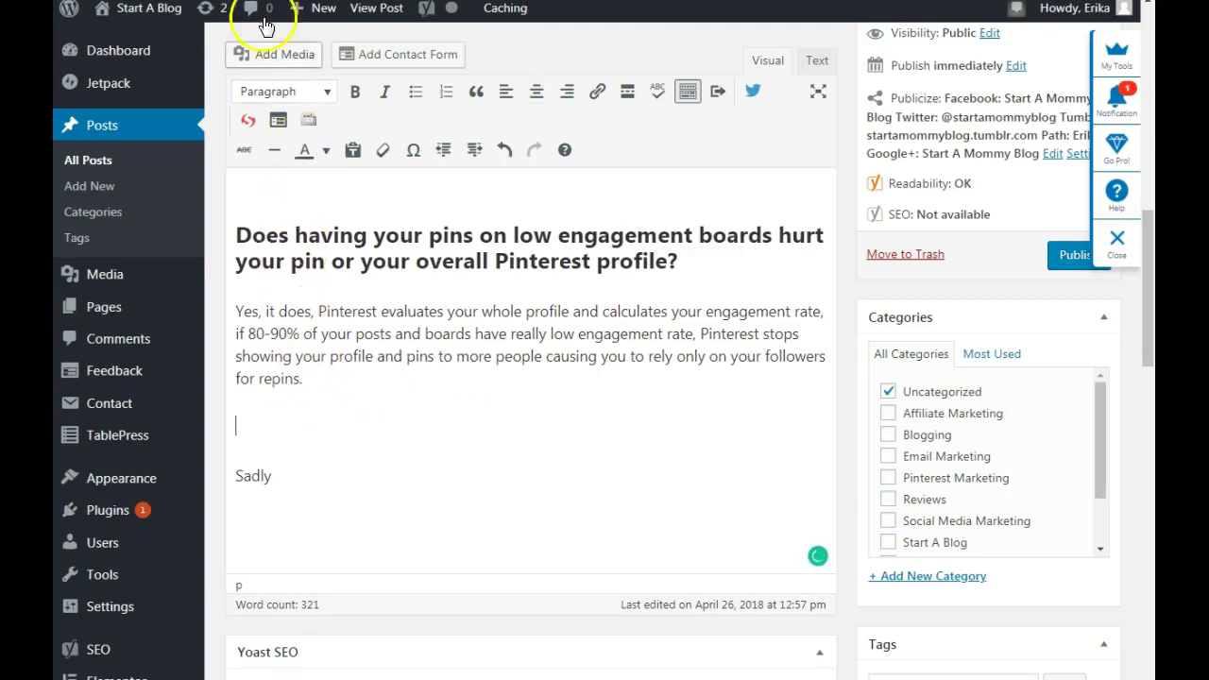
left_click(274, 56)
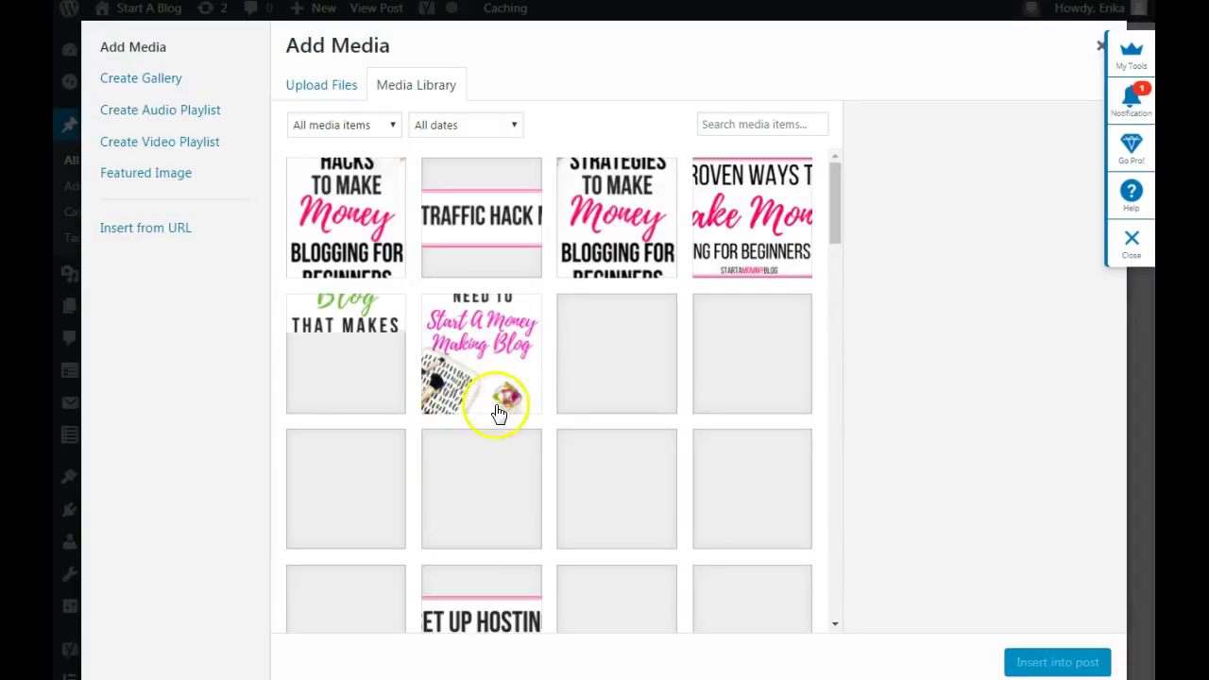
left_click(350, 216)
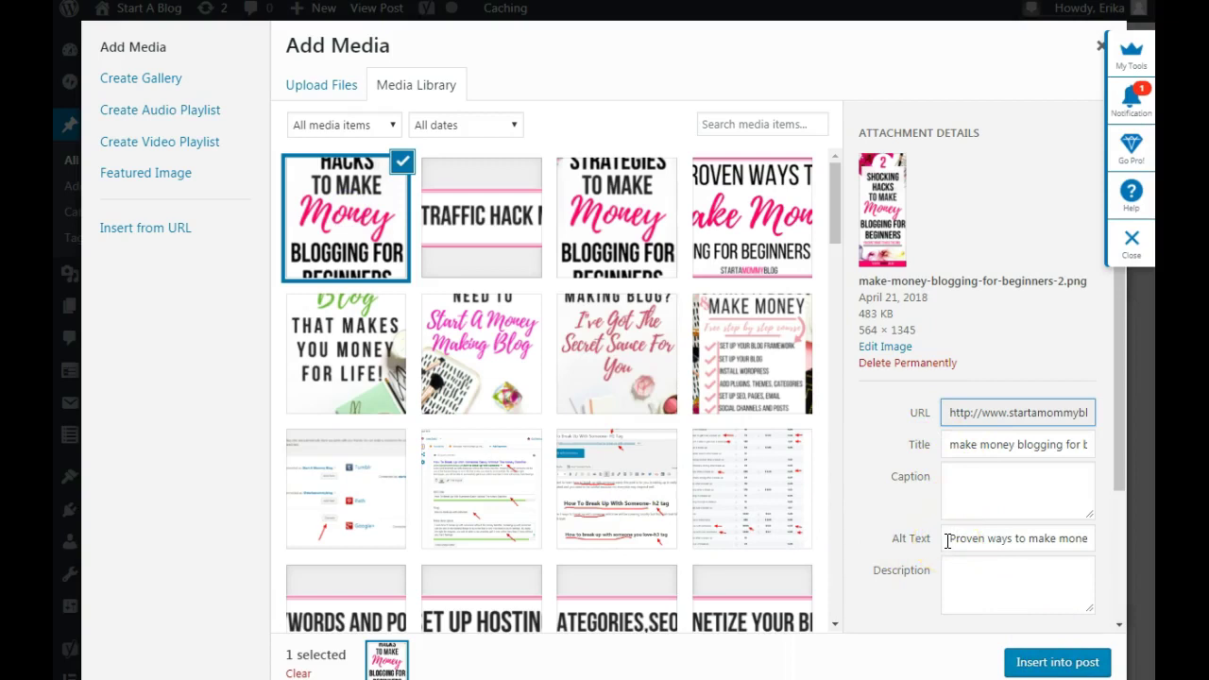
left_click(952, 571)
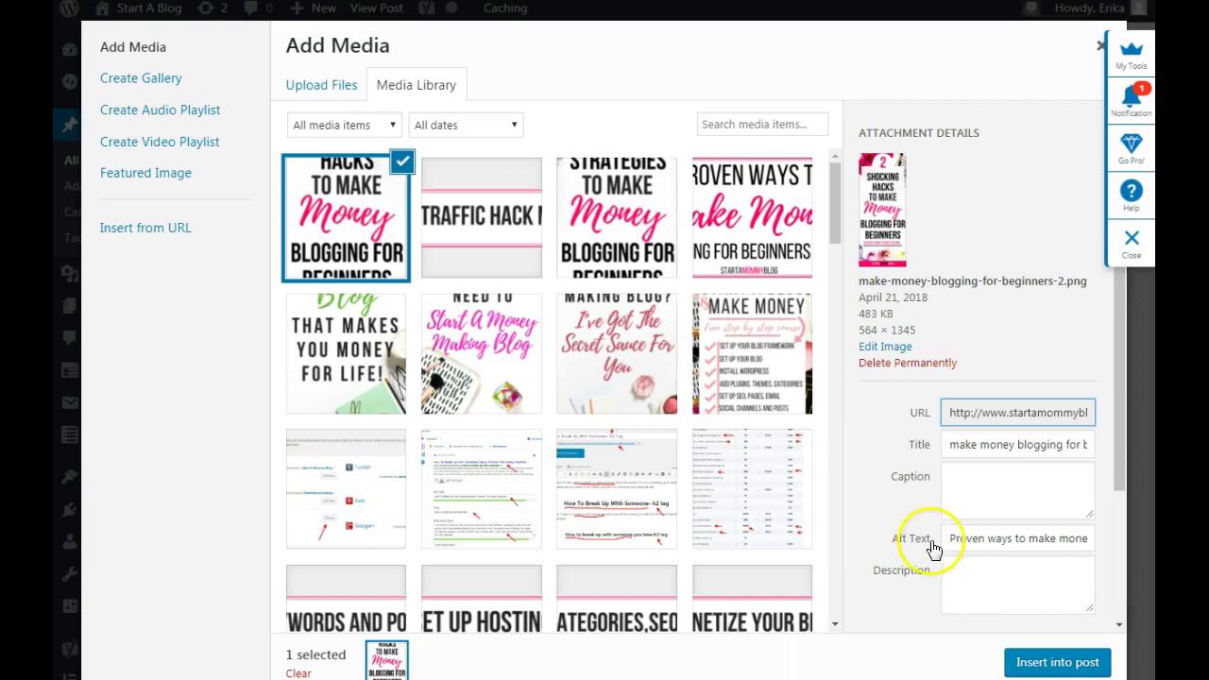
Insert the chosen Blogging for Beginners pin image into the post
left_click(1037, 662)
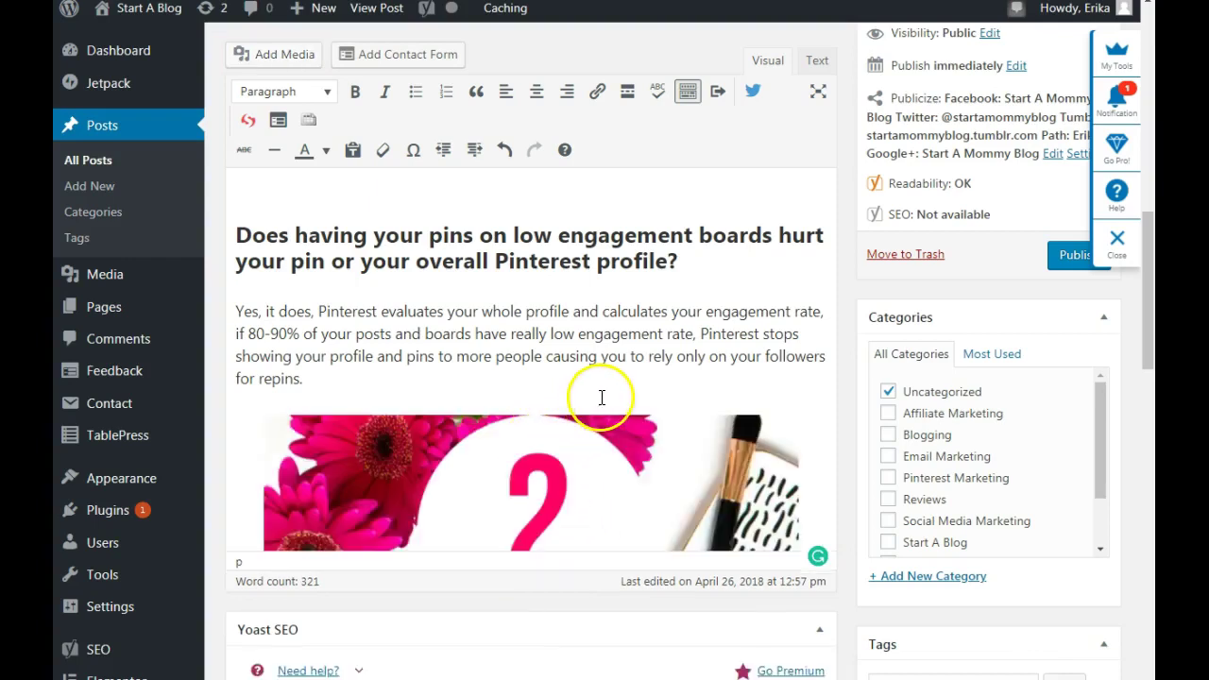
scroll(612, 404, "down", 2)
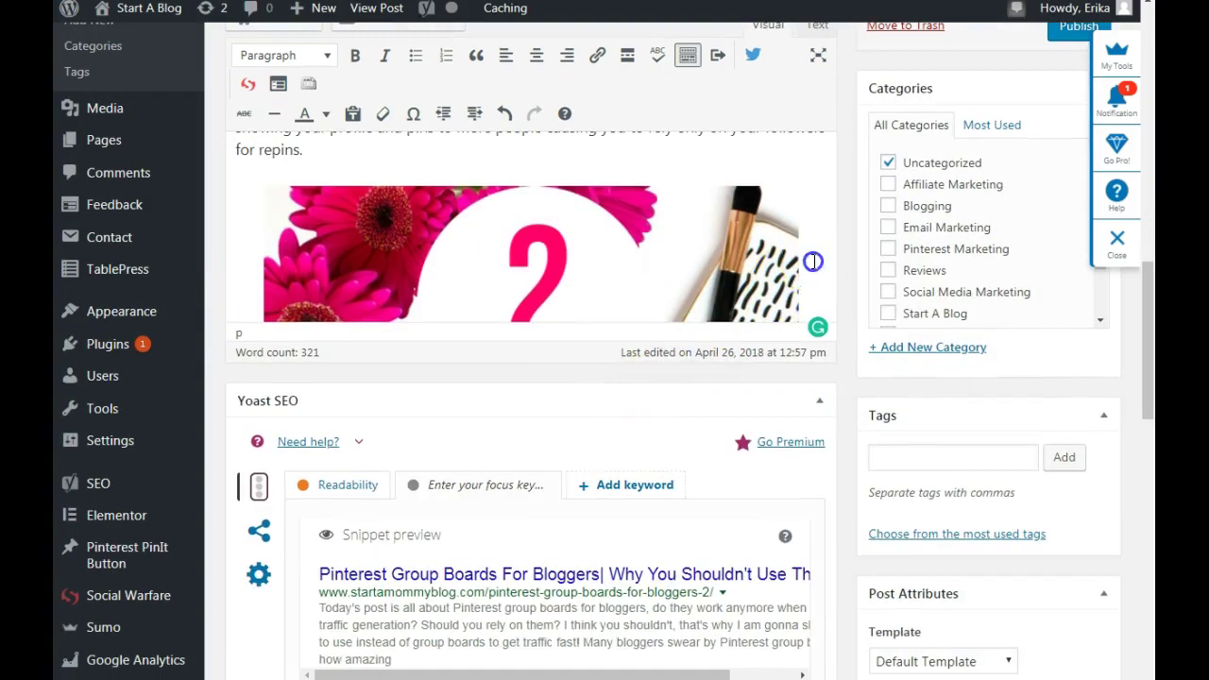
scroll(623, 385, "down", 5)
scroll(623, 385, "down", 5)
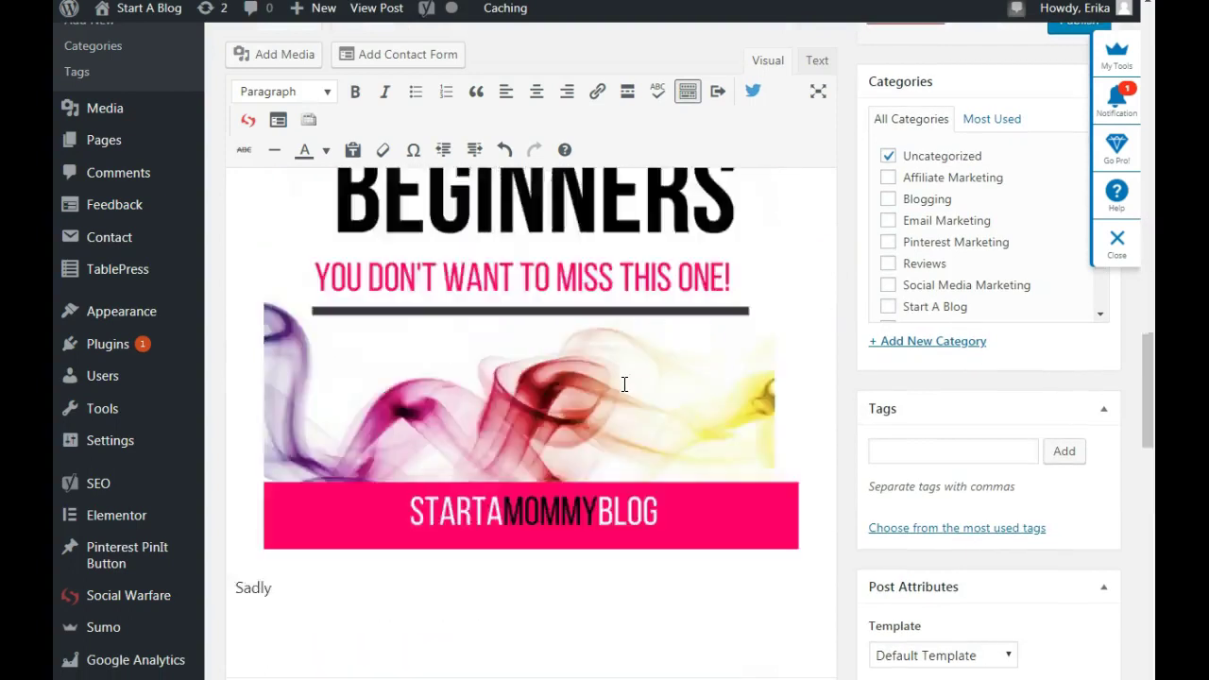
scroll(624, 388, "down", 3)
scroll(623, 392, "up", 3)
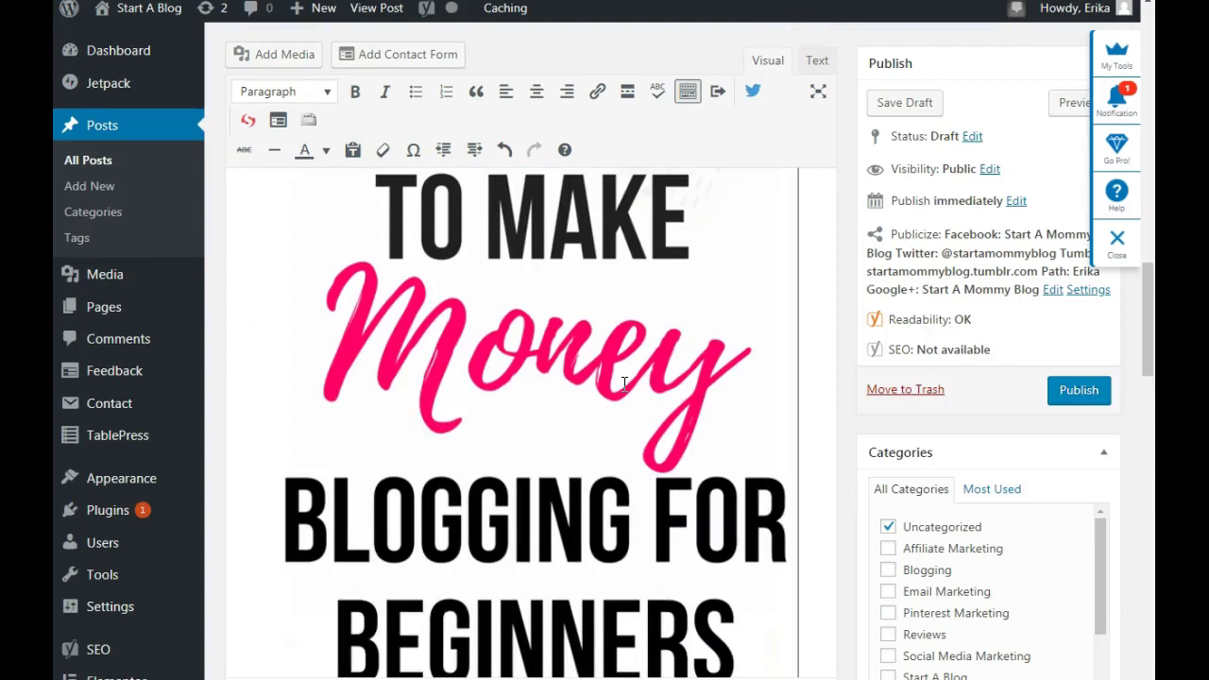
Scroll through the editor to confirm the image sits between the repins paragraph and 'Sadly'
scroll(623, 384, "down", 4)
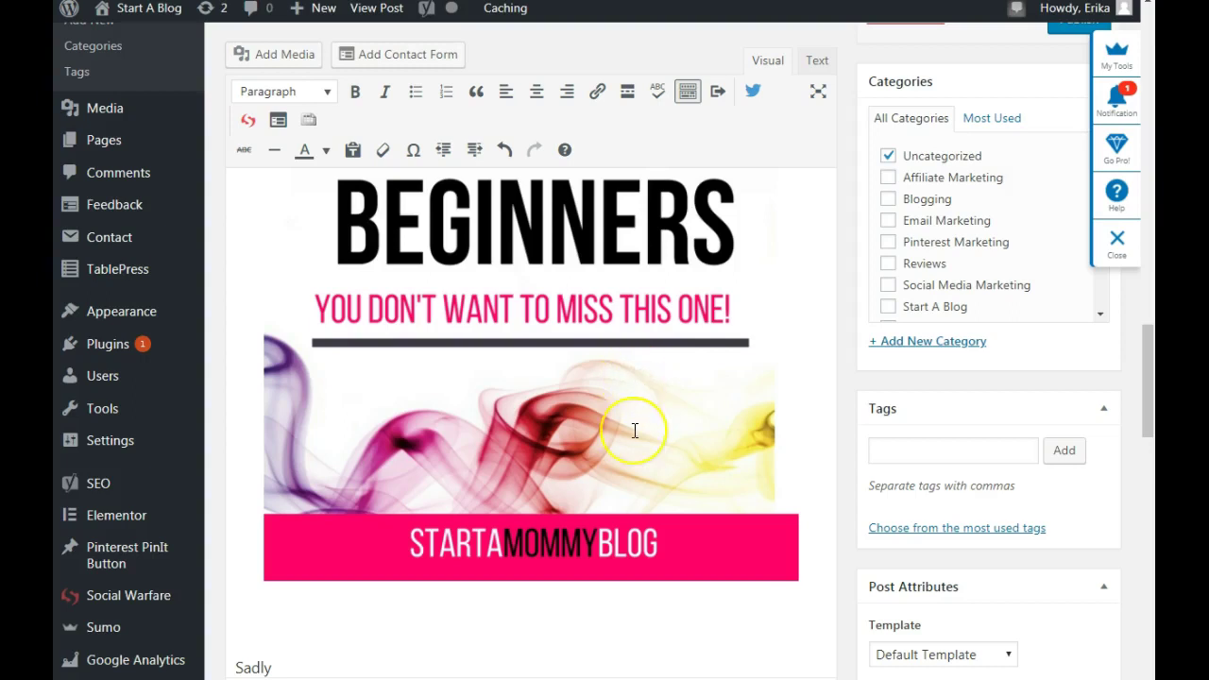
scroll(634, 430, "up", 5)
scroll(635, 430, "down", 2)
scroll(566, 444, "down", 2)
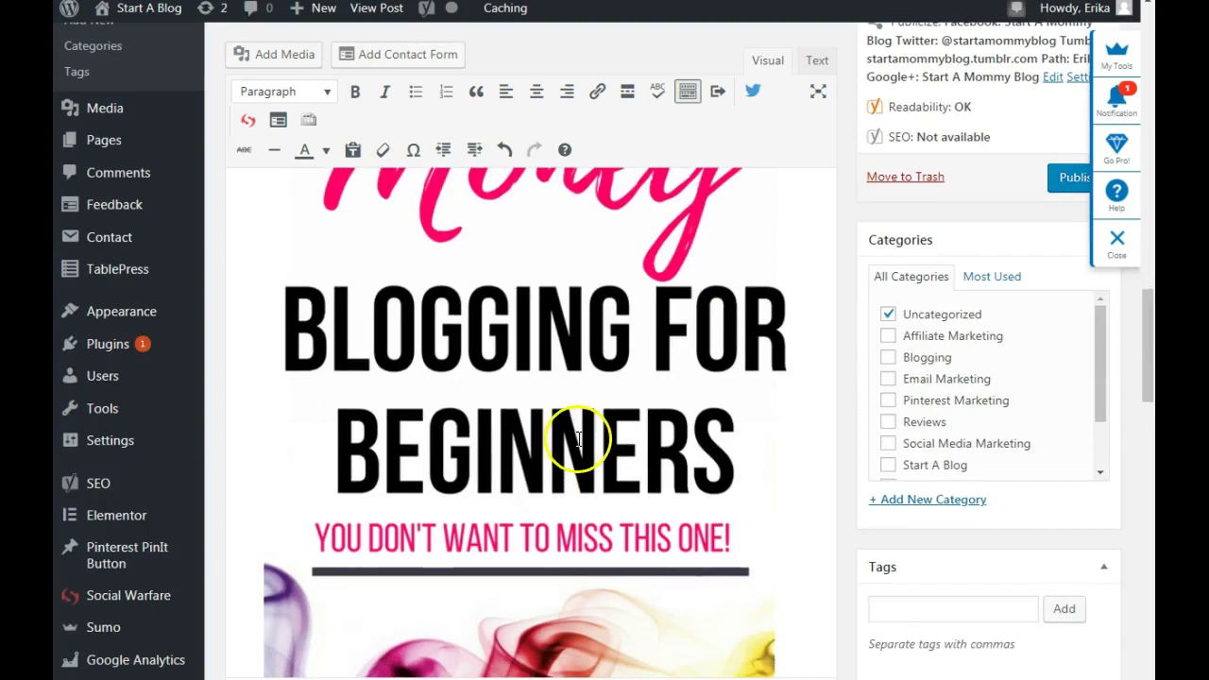
scroll(579, 437, "down", 2)
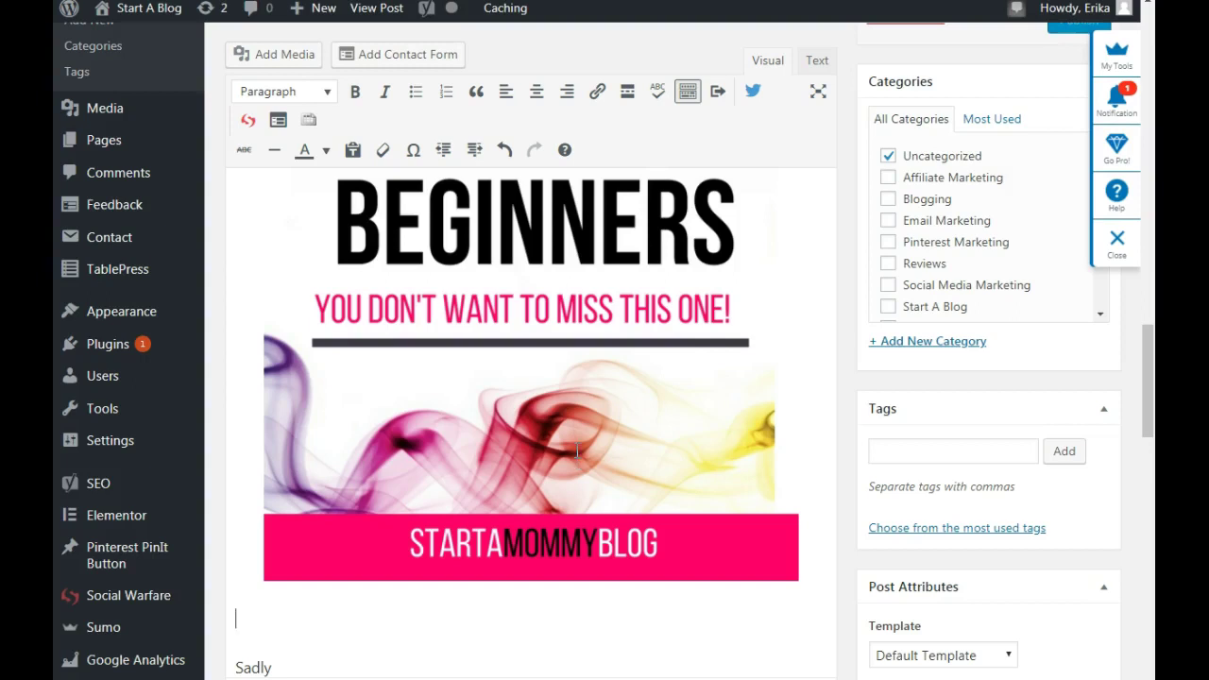
left_click(582, 444)
scroll(582, 446, "up", 3)
scroll(582, 446, "down", 3)
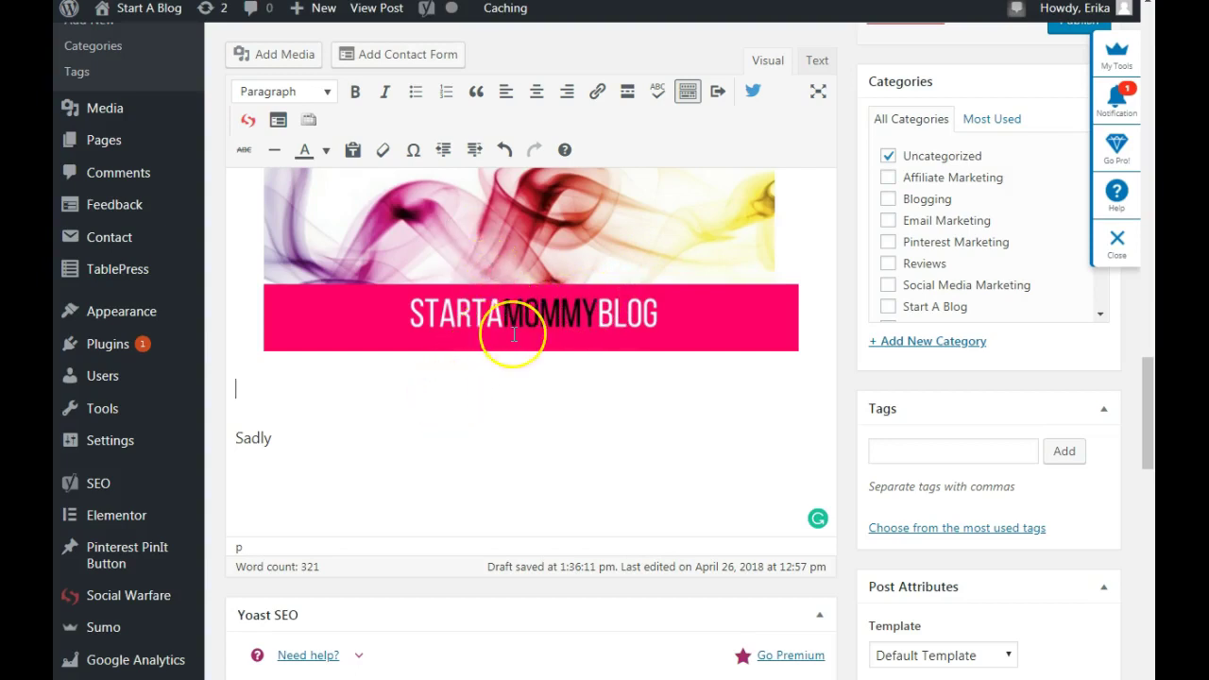
scroll(515, 336, "up", 5)
scroll(518, 340, "up", 4)
scroll(526, 365, "up", 2)
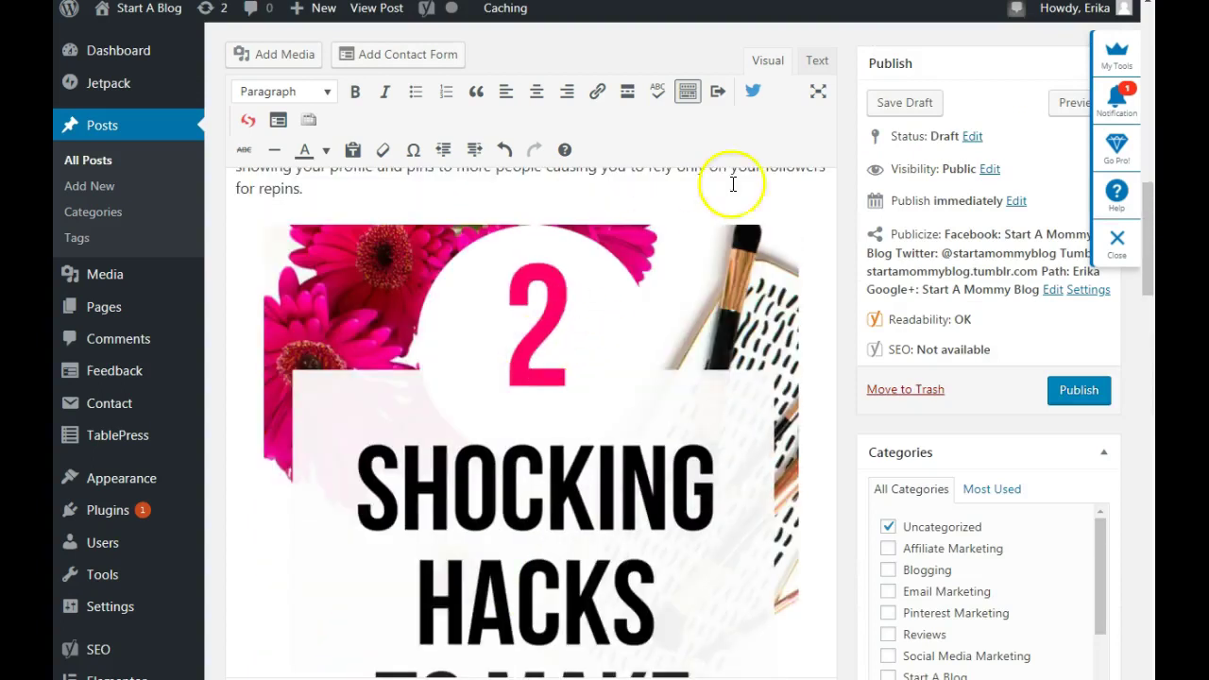
Show the post's HTML source and place the cursor just before the pin image's img tag
left_click(818, 63)
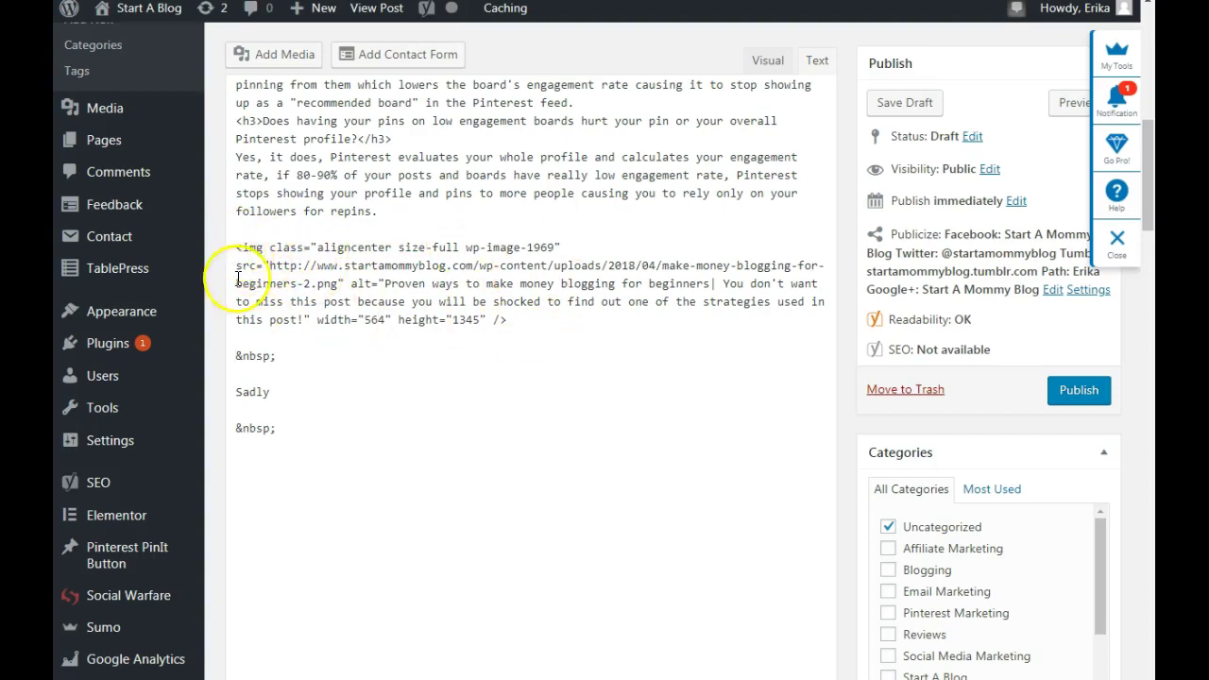
left_click(236, 247)
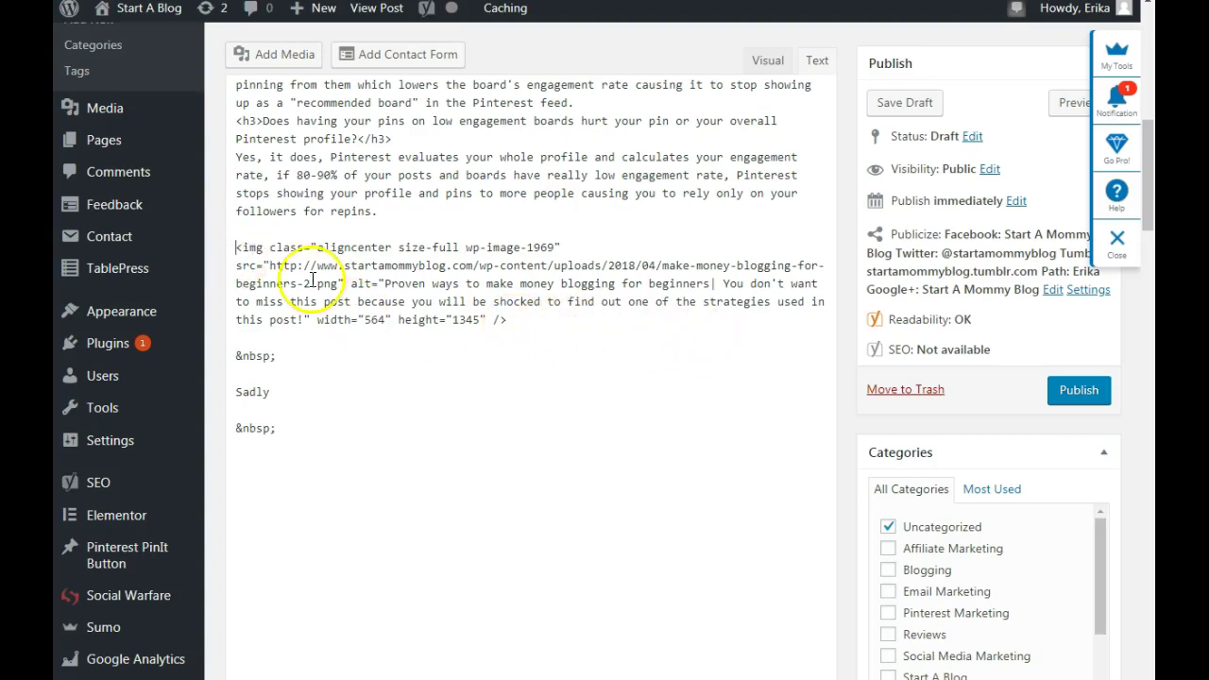
left_click(236, 248)
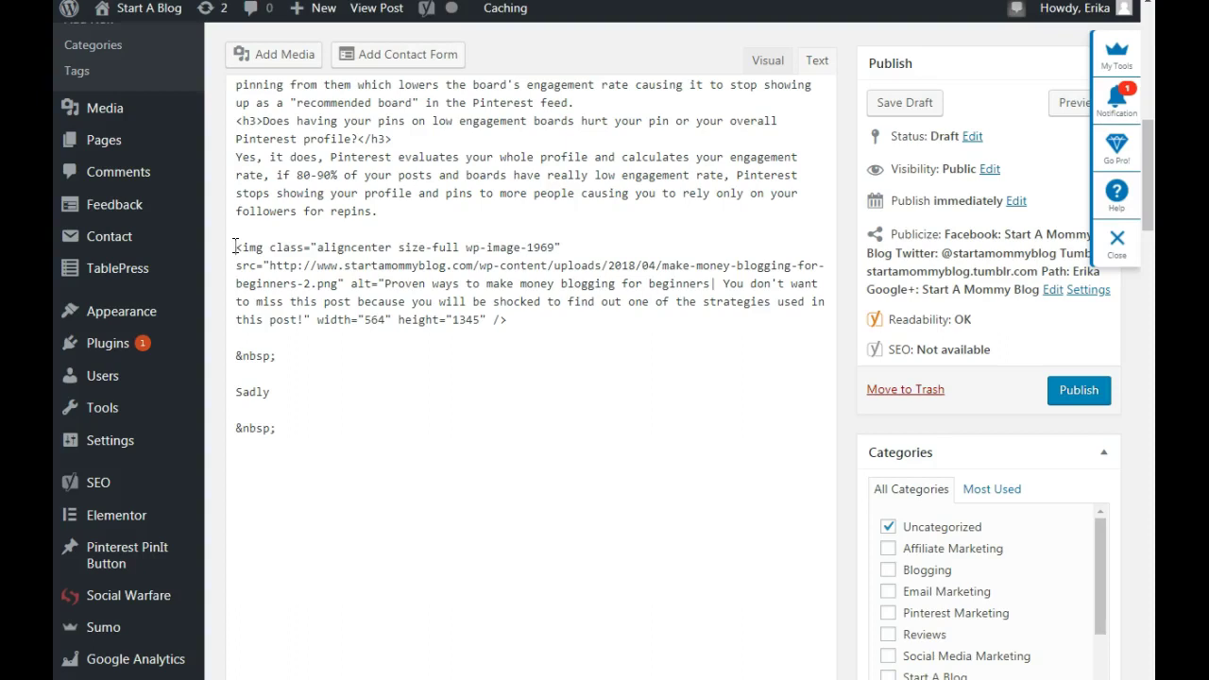
Wrap the pin image's img tag in a <div style="display:none"> … </div> block
left_click(236, 247)
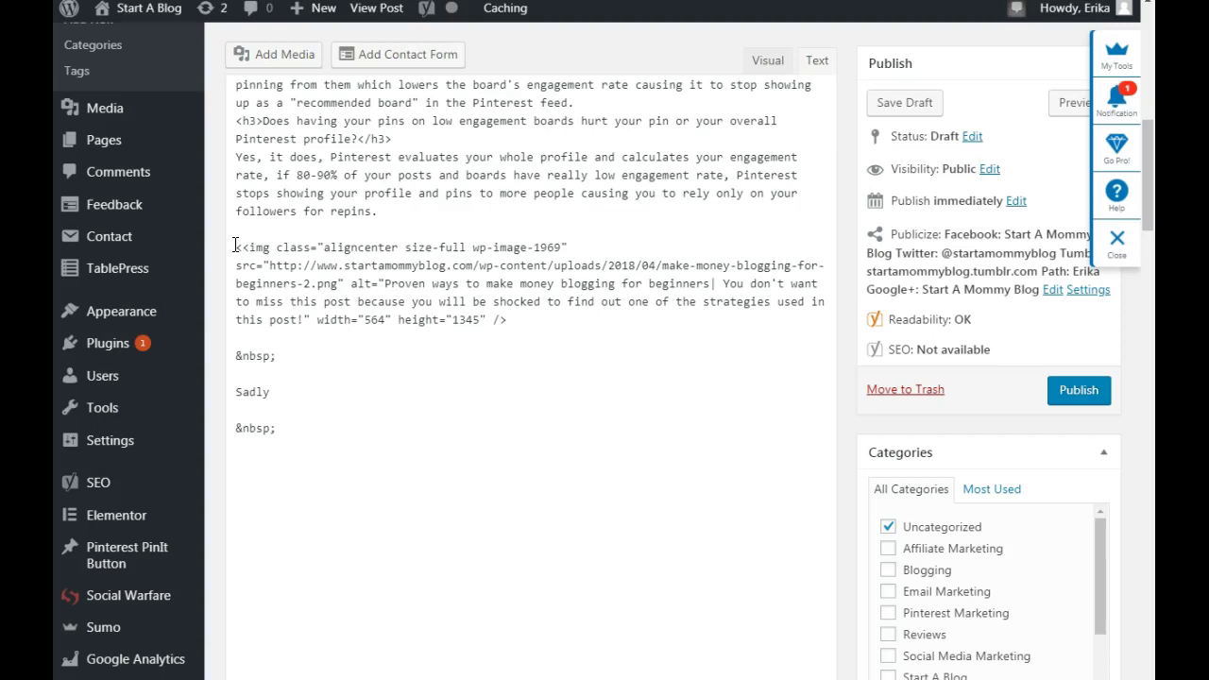
type("div")
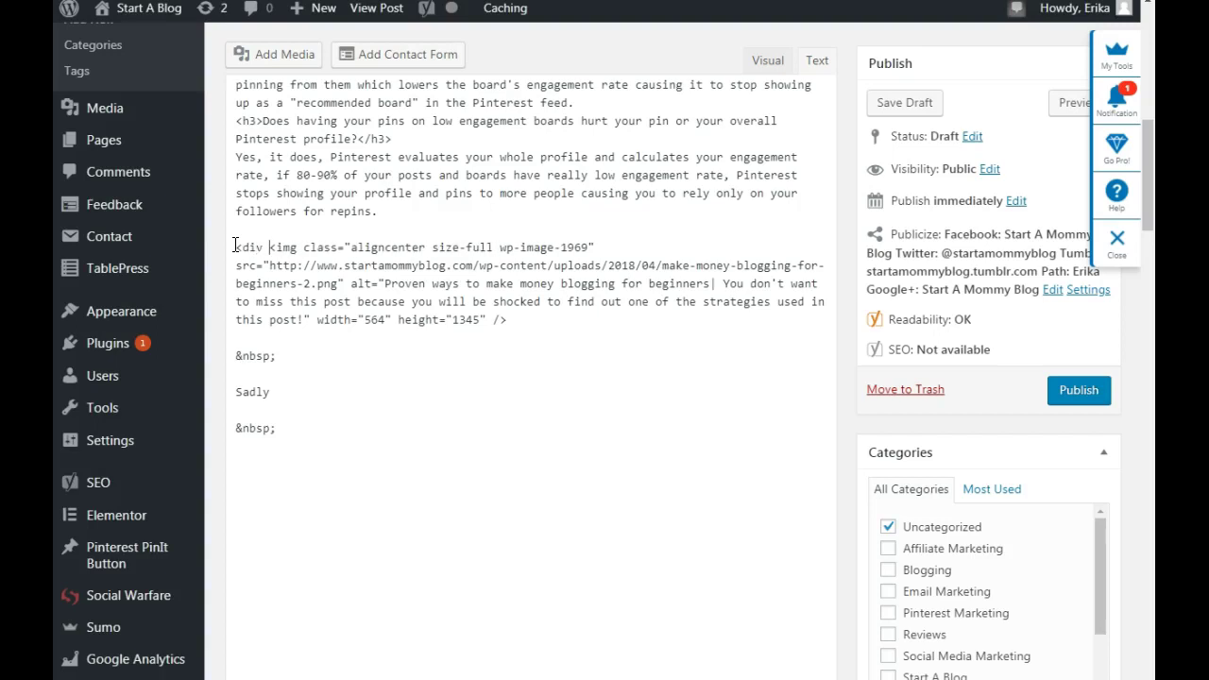
type(" style=")
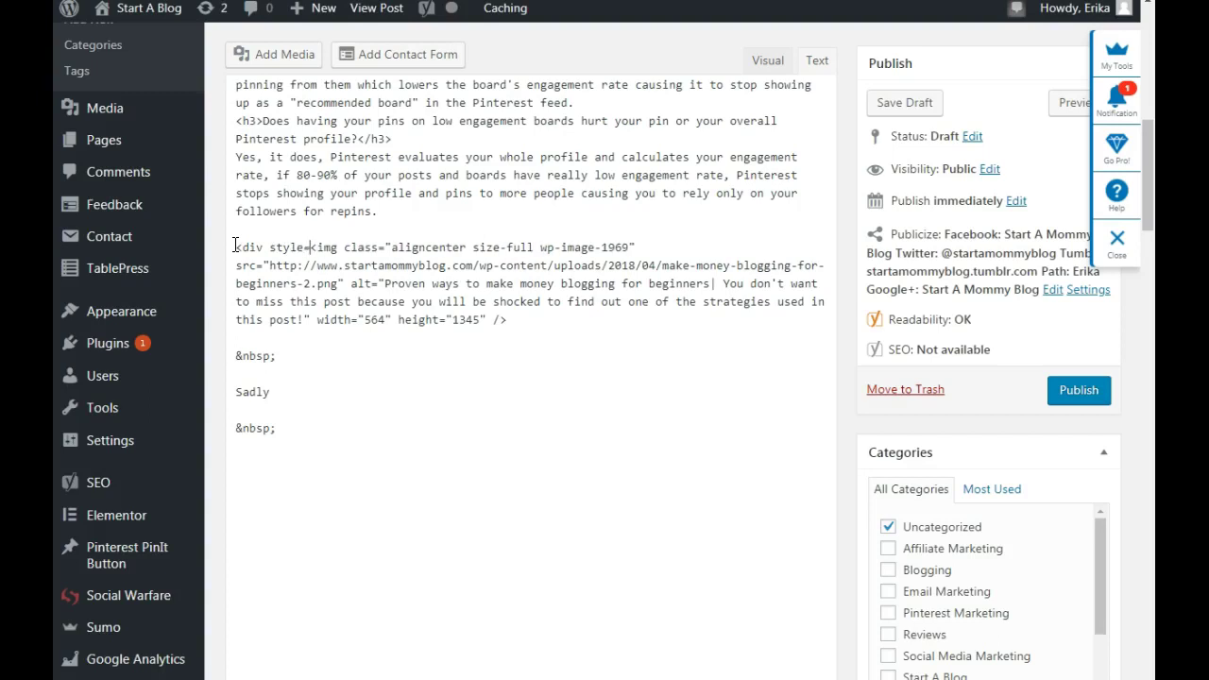
type("\"")
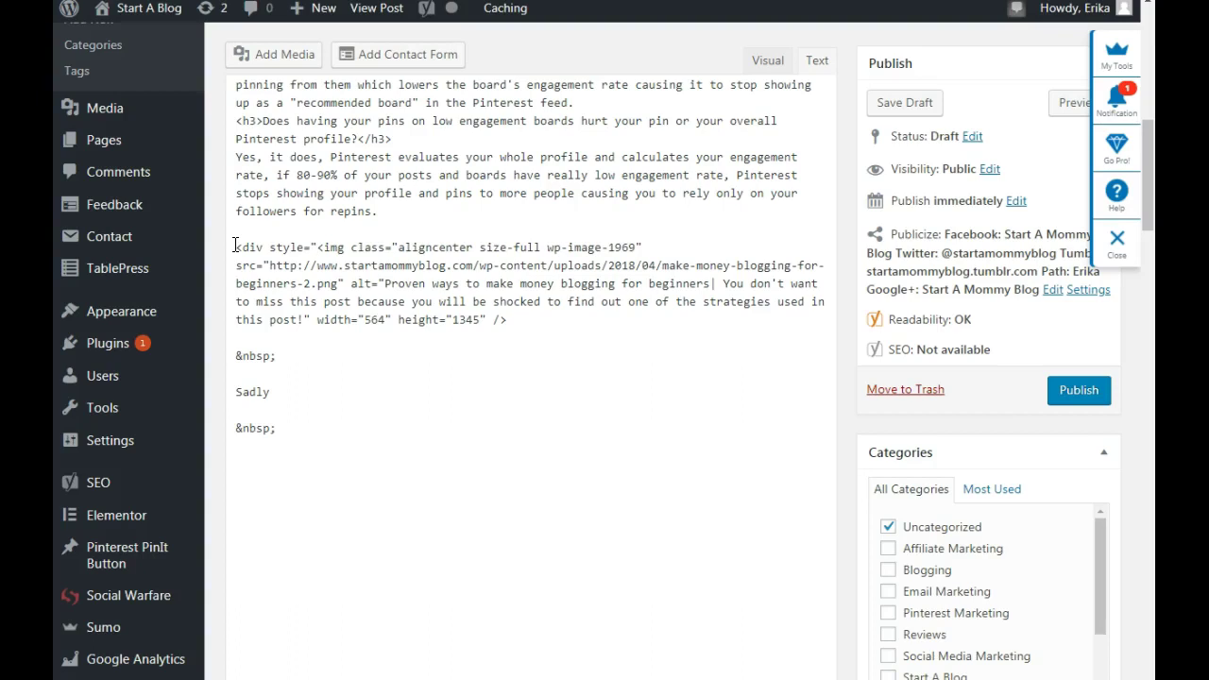
type("display")
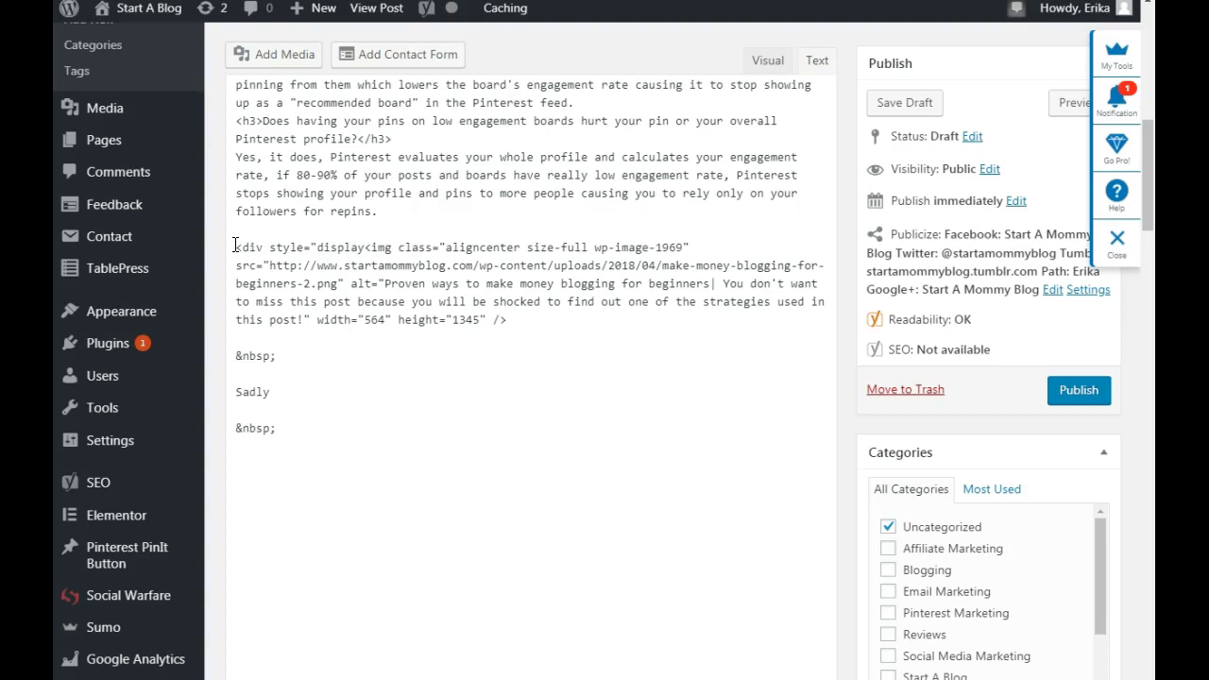
type(":")
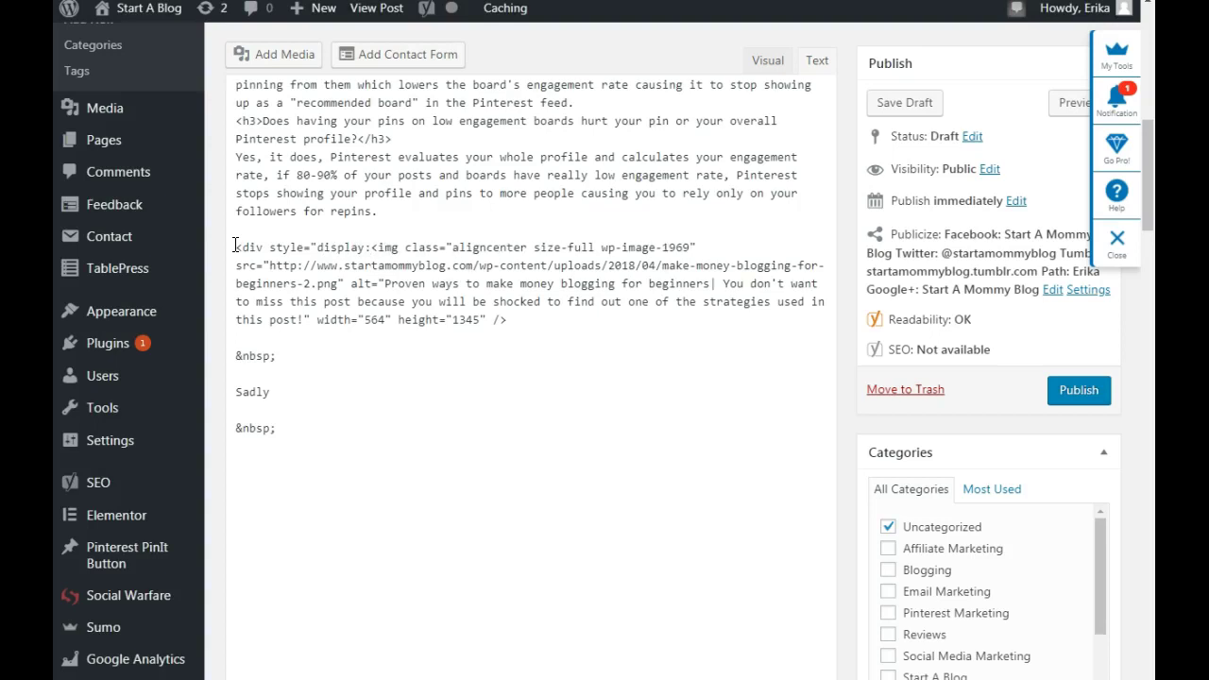
type("none\"")
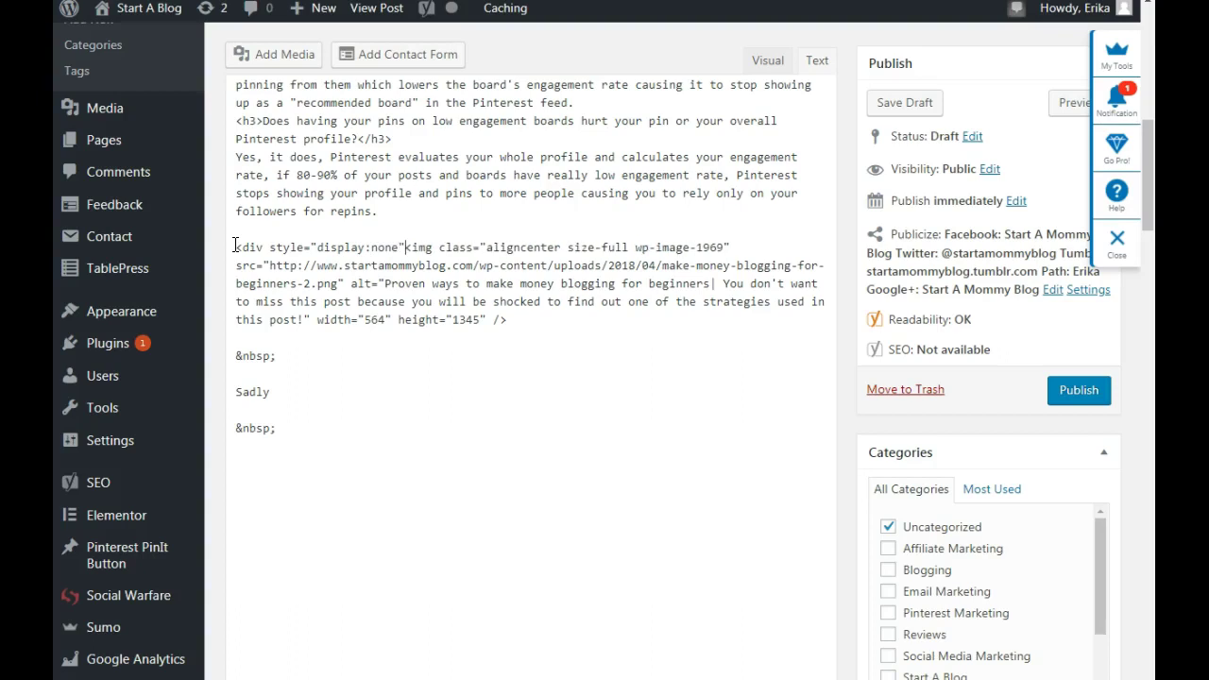
type(">")
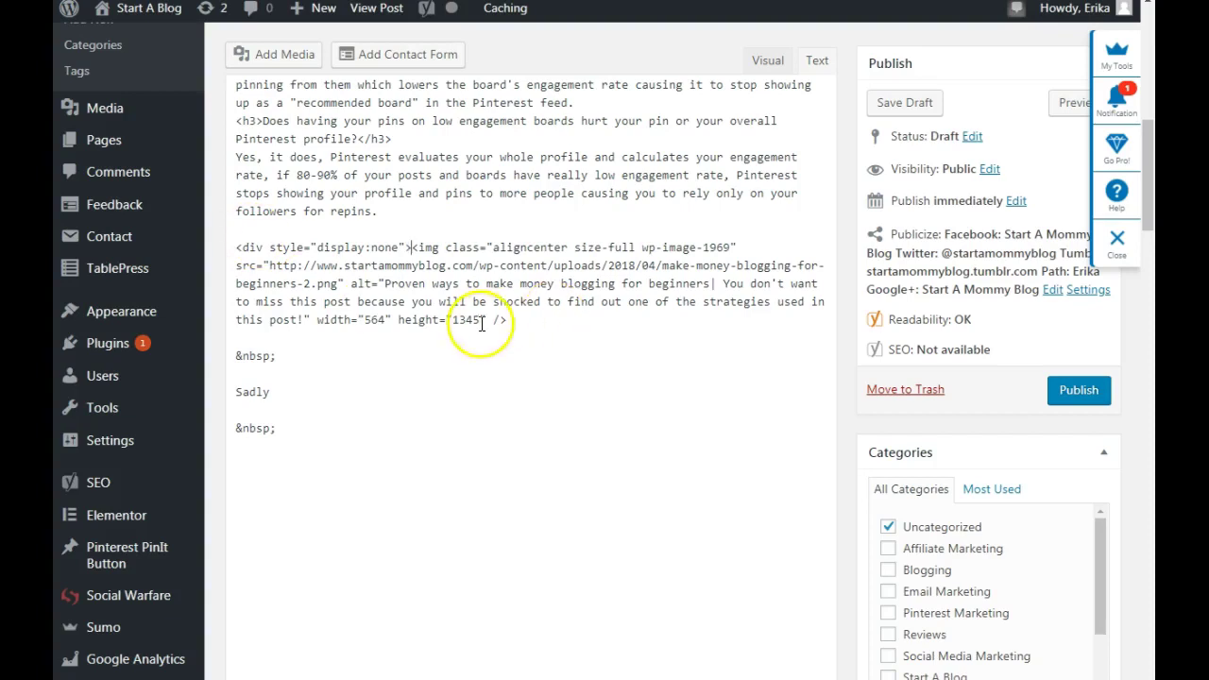
left_click(511, 320)
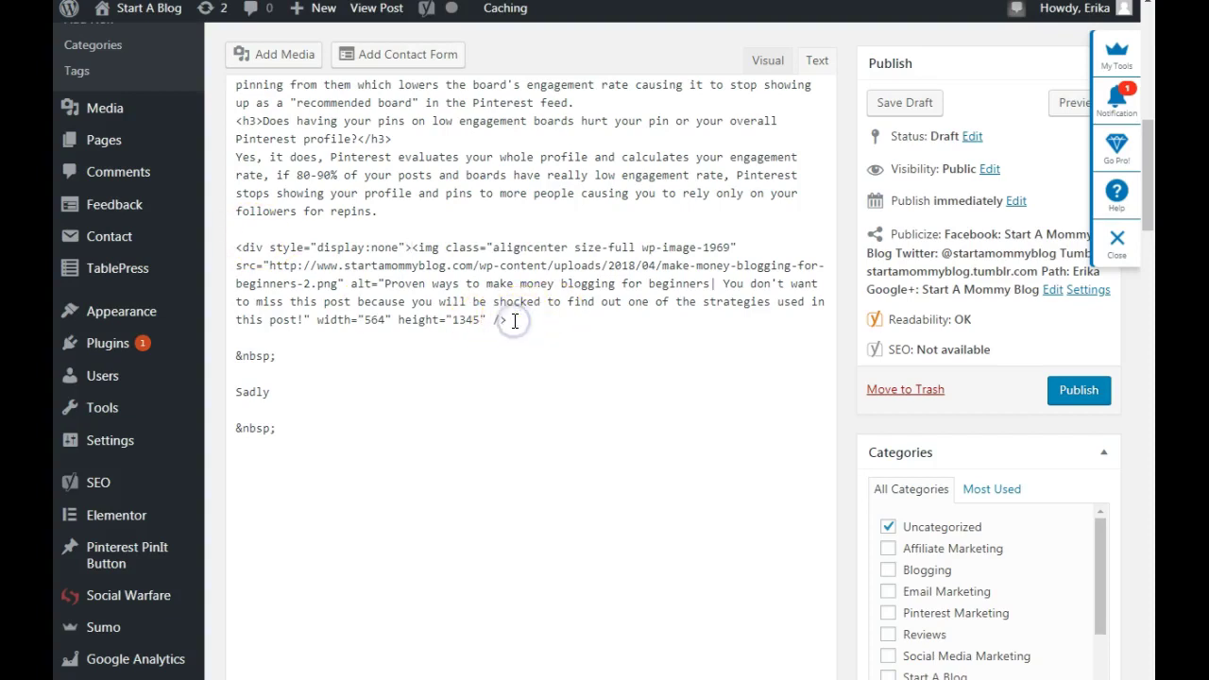
type("<")
type("/div>")
left_click(563, 322)
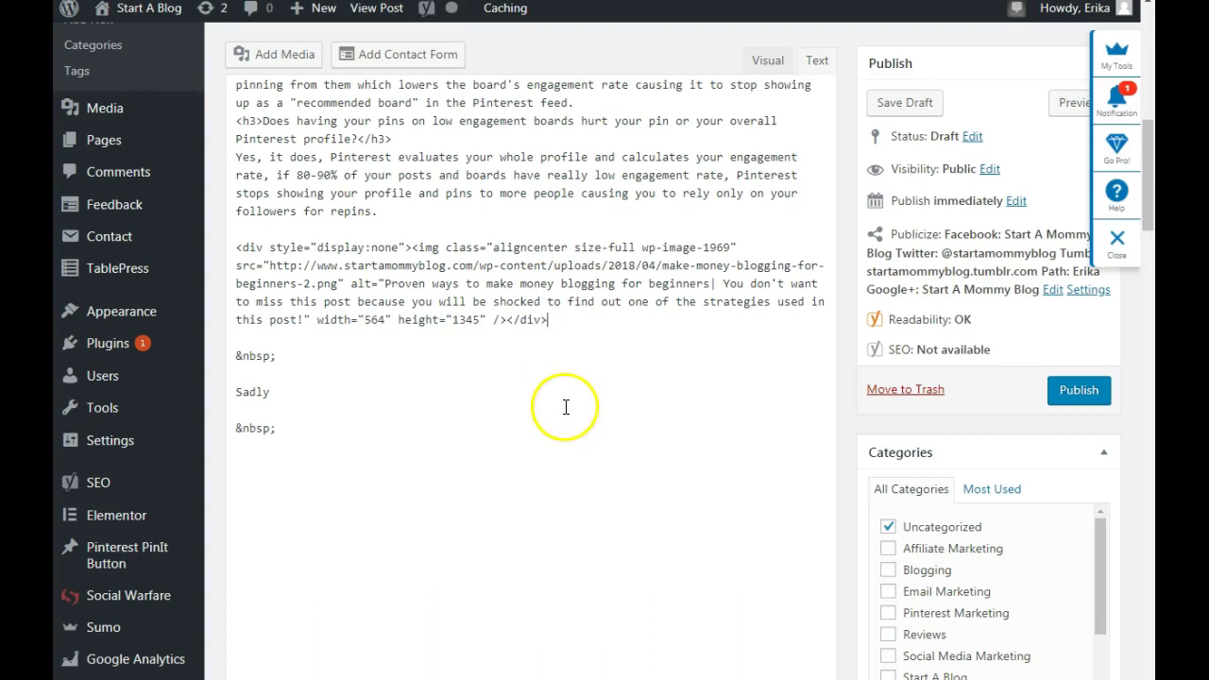
Return to the Visual editor and scroll to confirm the pin image no longer shows
left_click(769, 60)
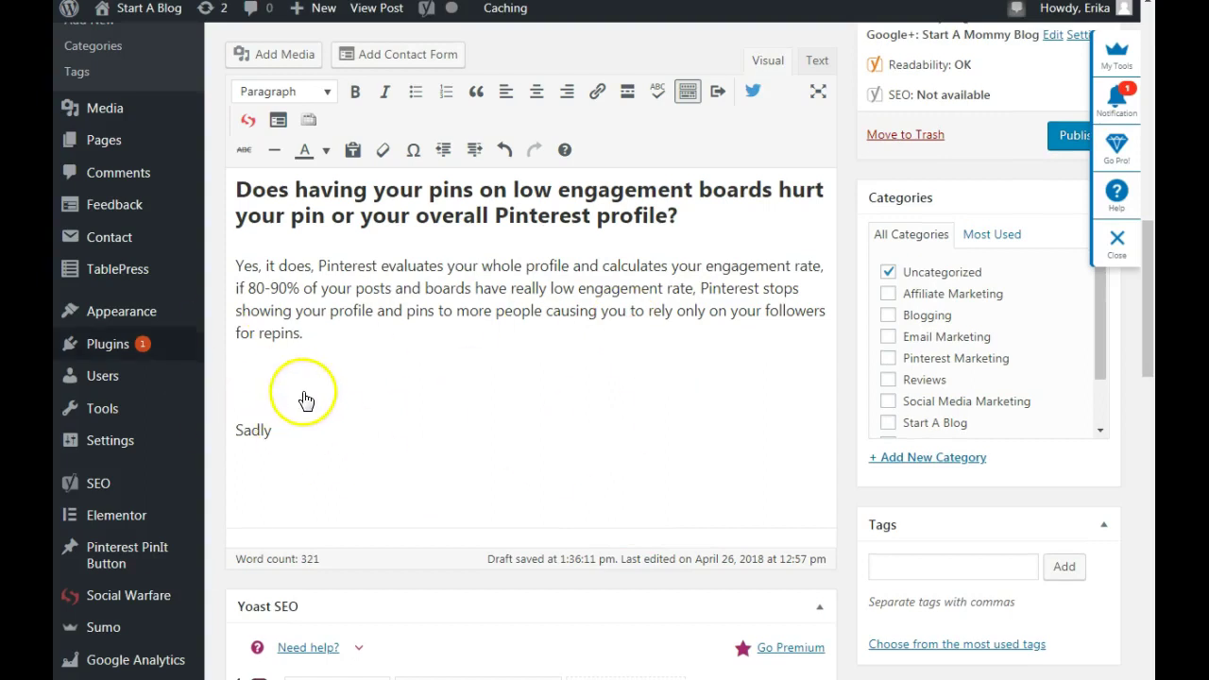
scroll(989, 194, "up", 3)
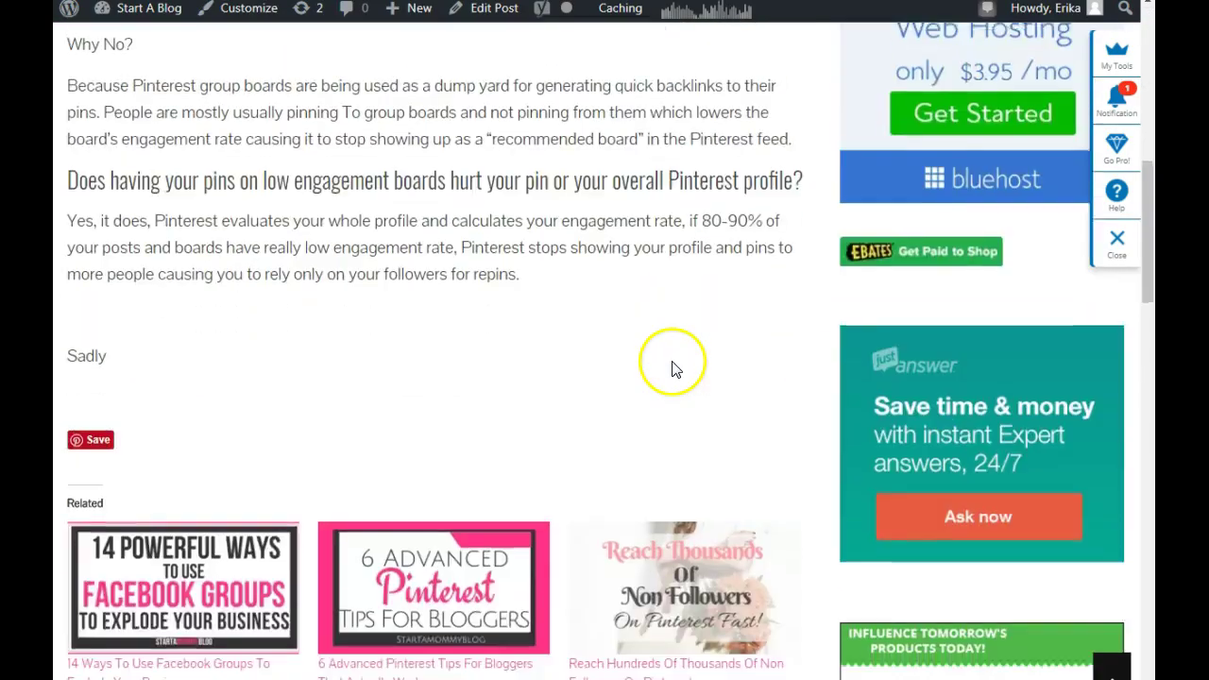
scroll(671, 376, "down", 5)
scroll(671, 376, "up", 2)
scroll(670, 375, "up", 3)
scroll(670, 375, "up", 2)
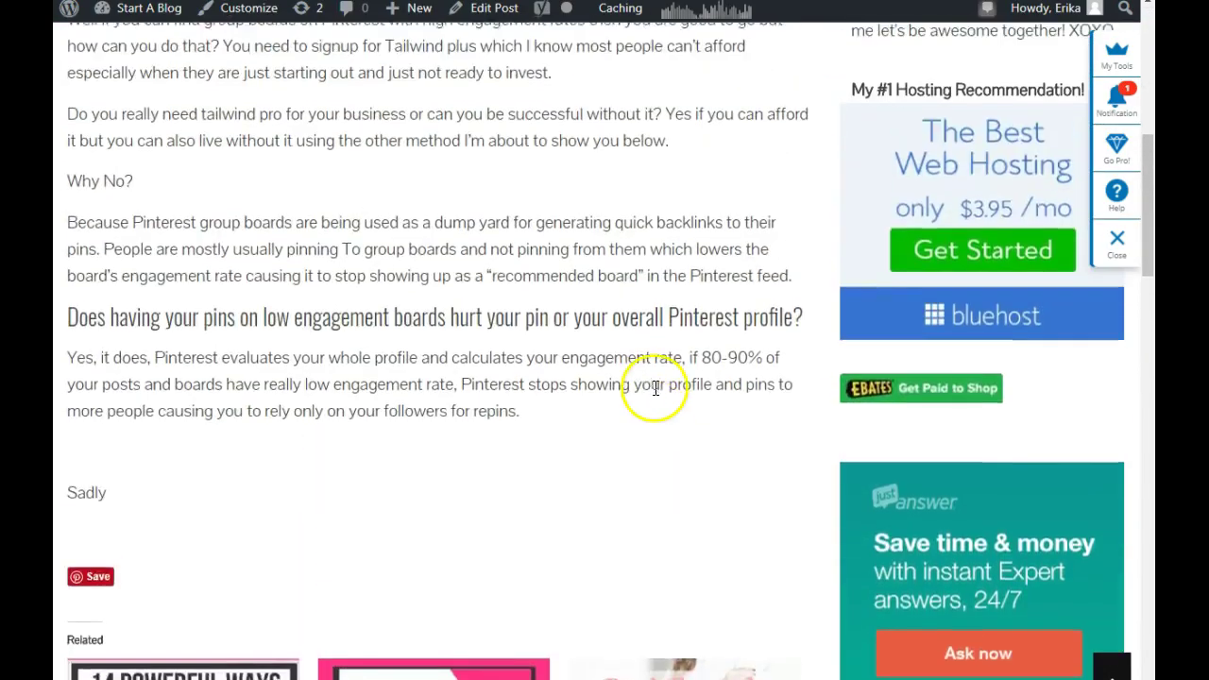
scroll(656, 388, "up", 1)
scroll(655, 387, "up", 5)
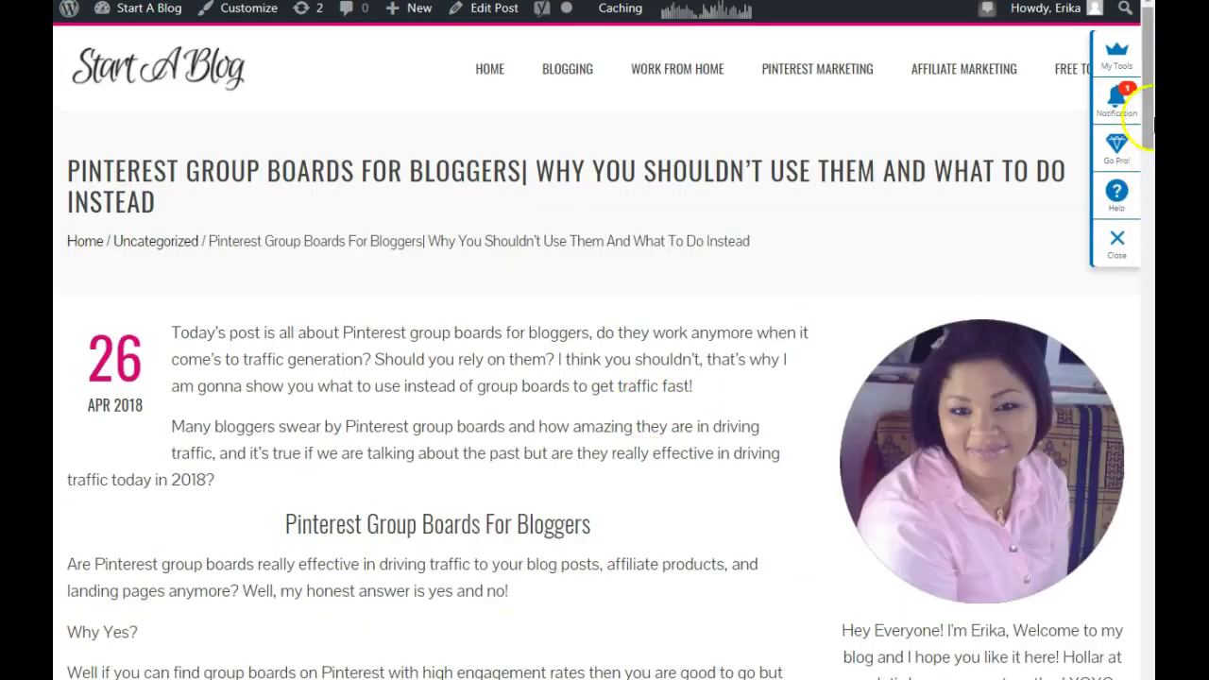
Use the Chrome menu and Pinterest Save button to check the hidden pin image is pinnable
key("alt+f")
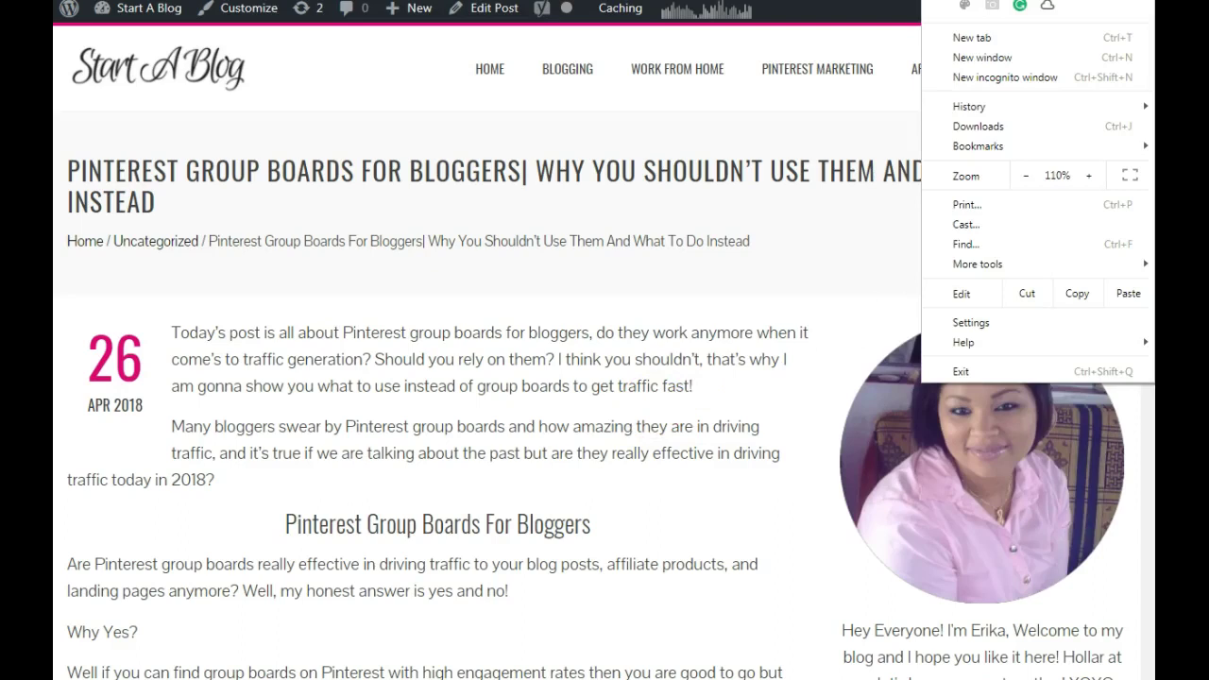
left_click(964, 4)
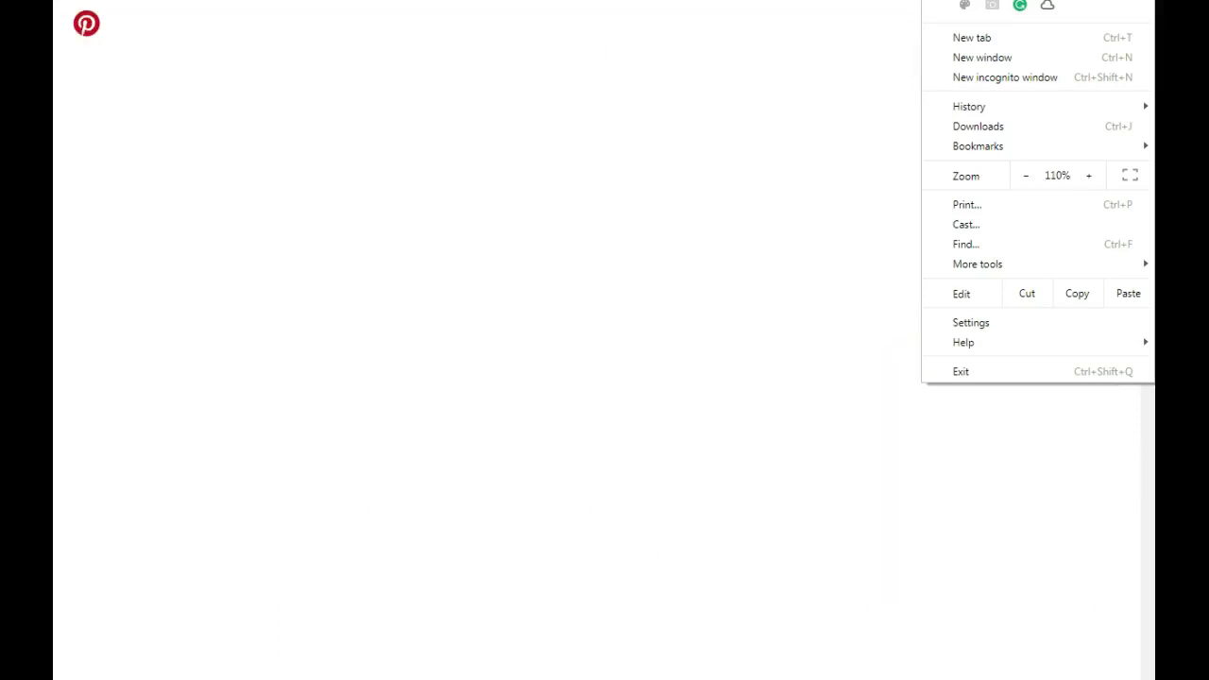